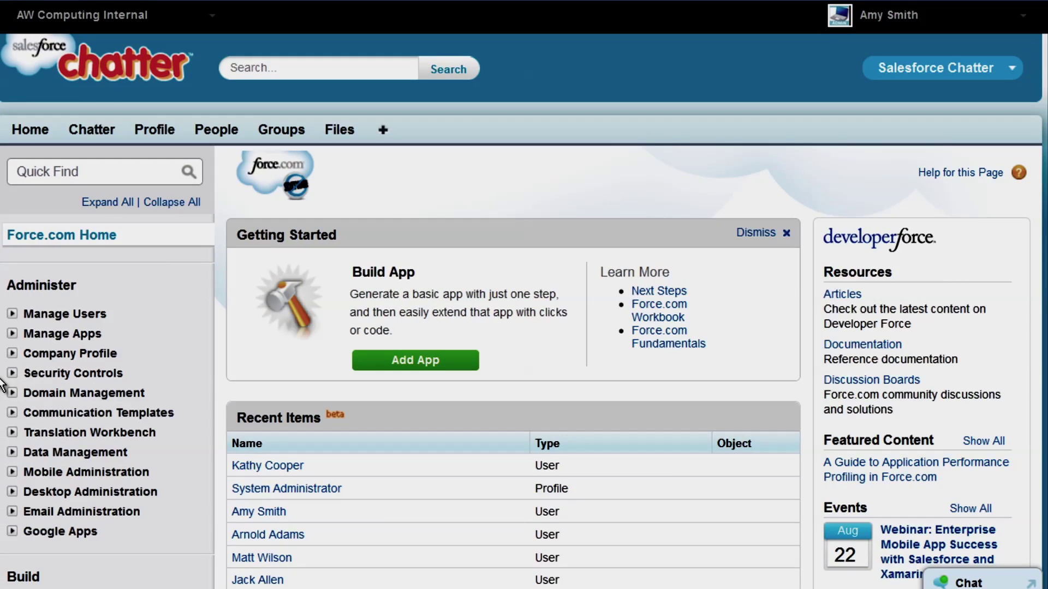
# Open Sharing Settings and begin editing the organization-wide defaults.
pyautogui.click(13, 374)
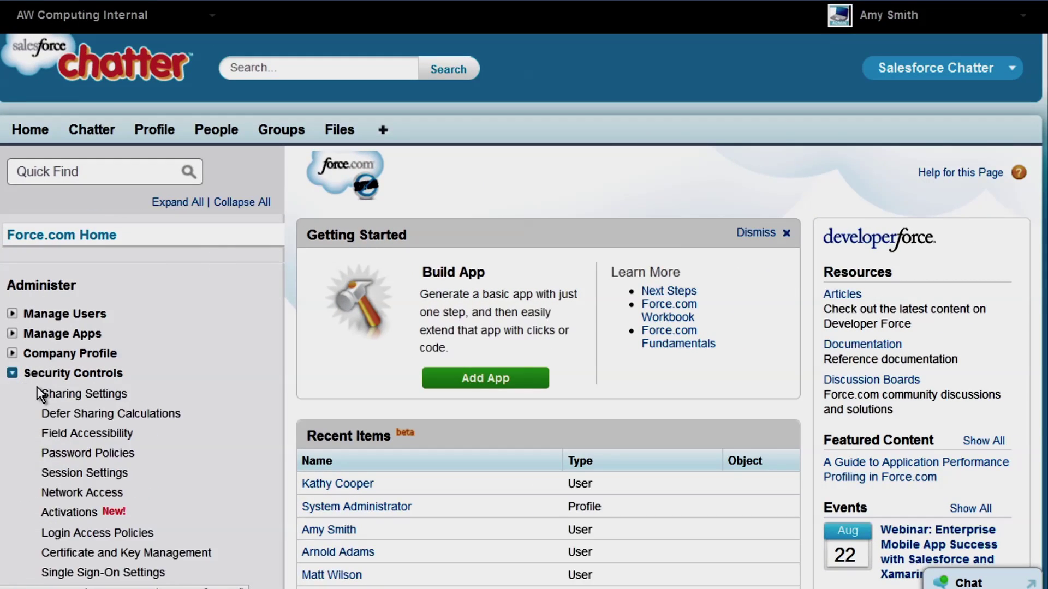
pyautogui.click(59, 397)
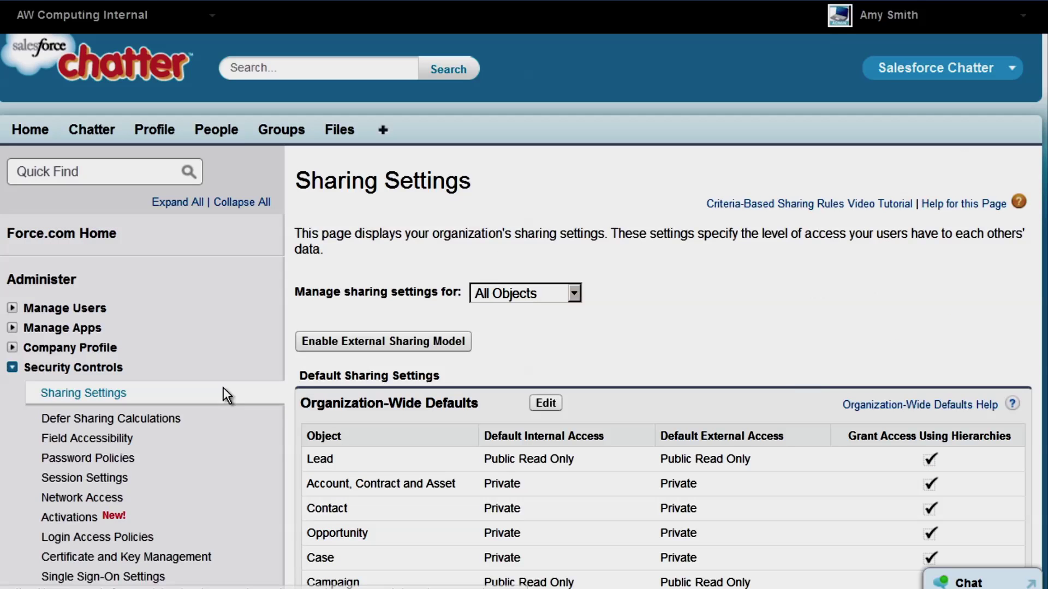
pyautogui.click(545, 404)
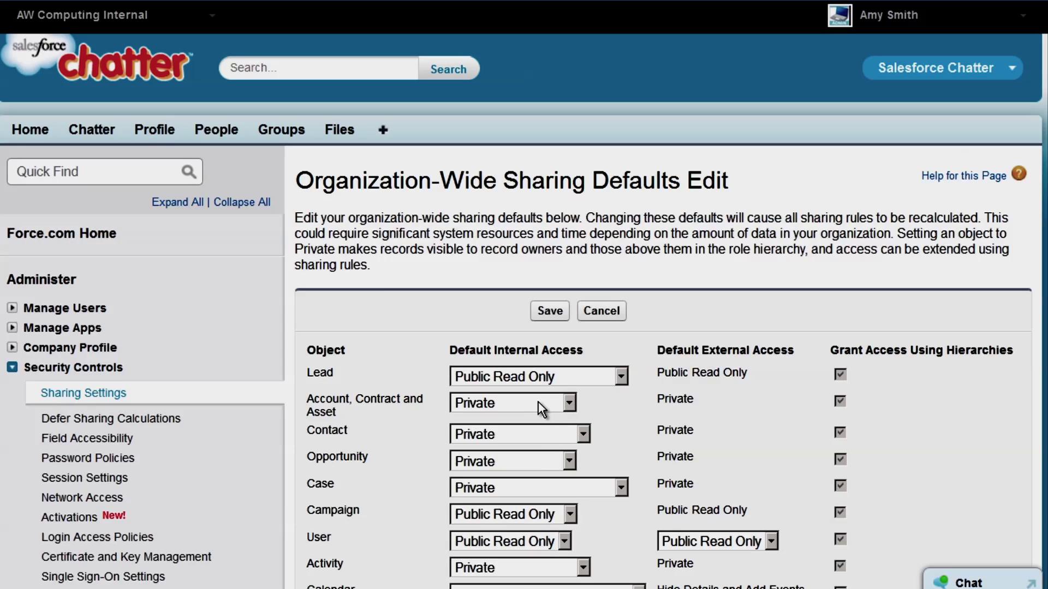
# Set the User object's default internal and external access both to Private.
pyautogui.scroll(-3, 538, 401)
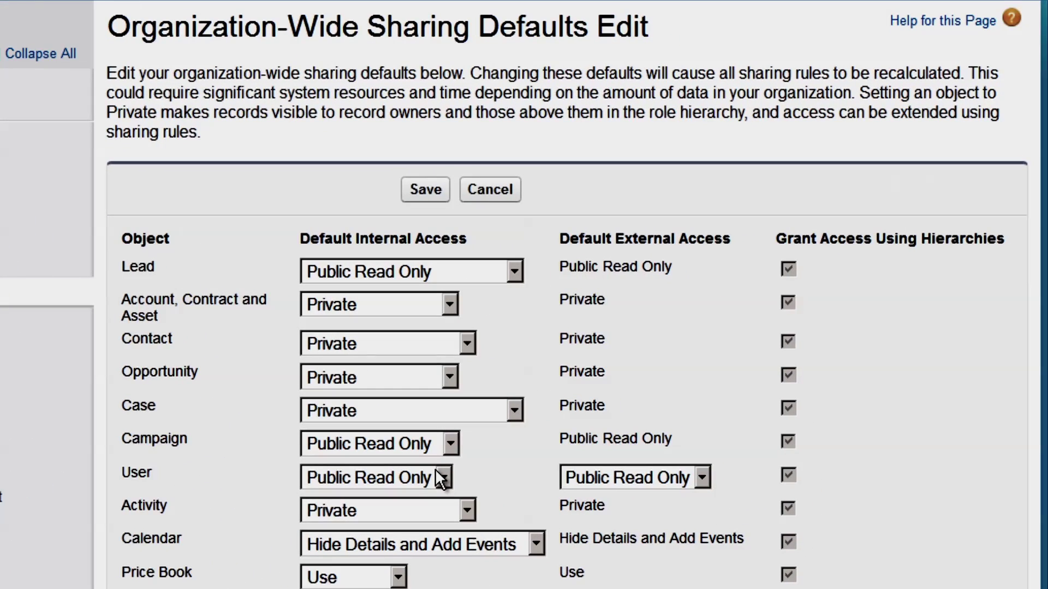
pyautogui.click(556, 439)
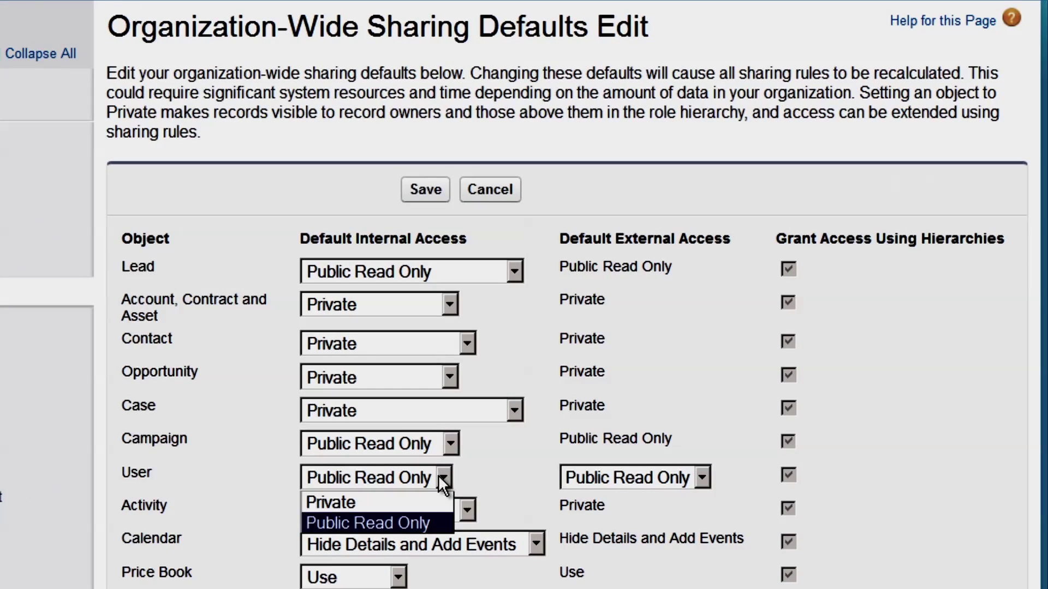
pyautogui.click(422, 500)
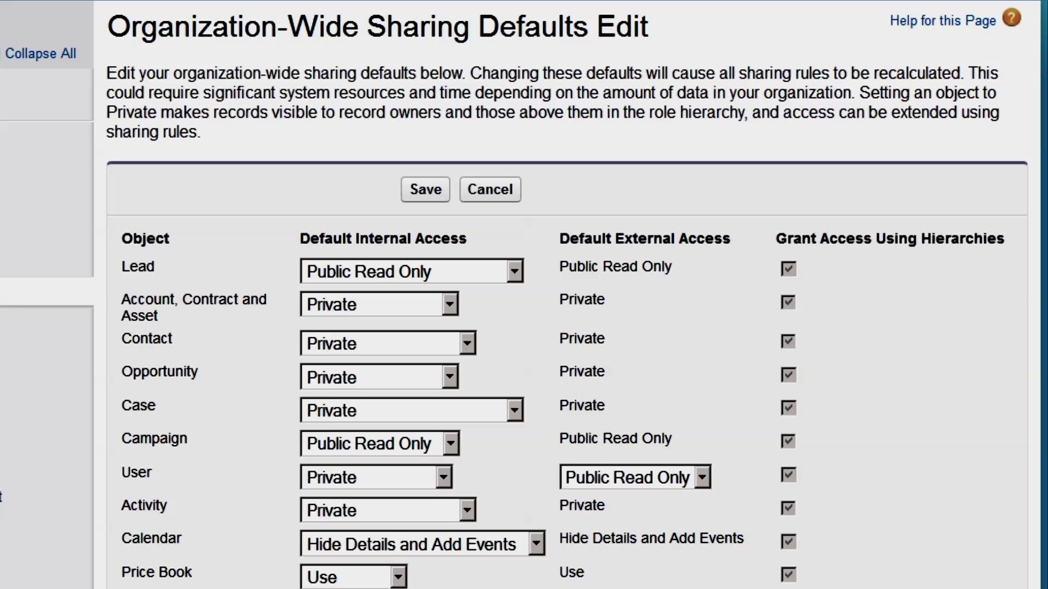
pyautogui.click(703, 475)
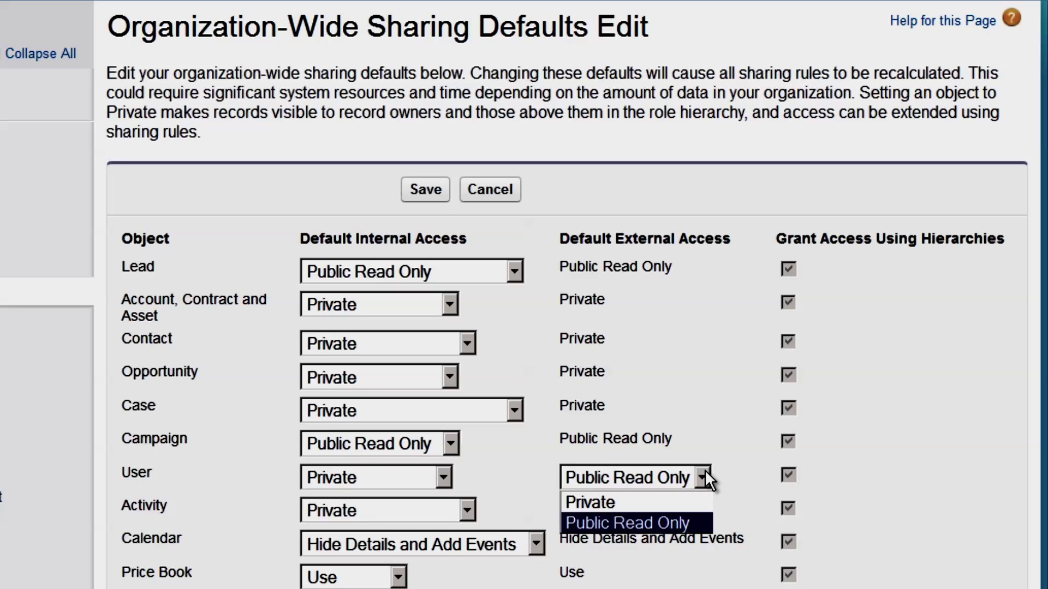
pyautogui.click(664, 500)
pyautogui.scroll(-5, 662, 500)
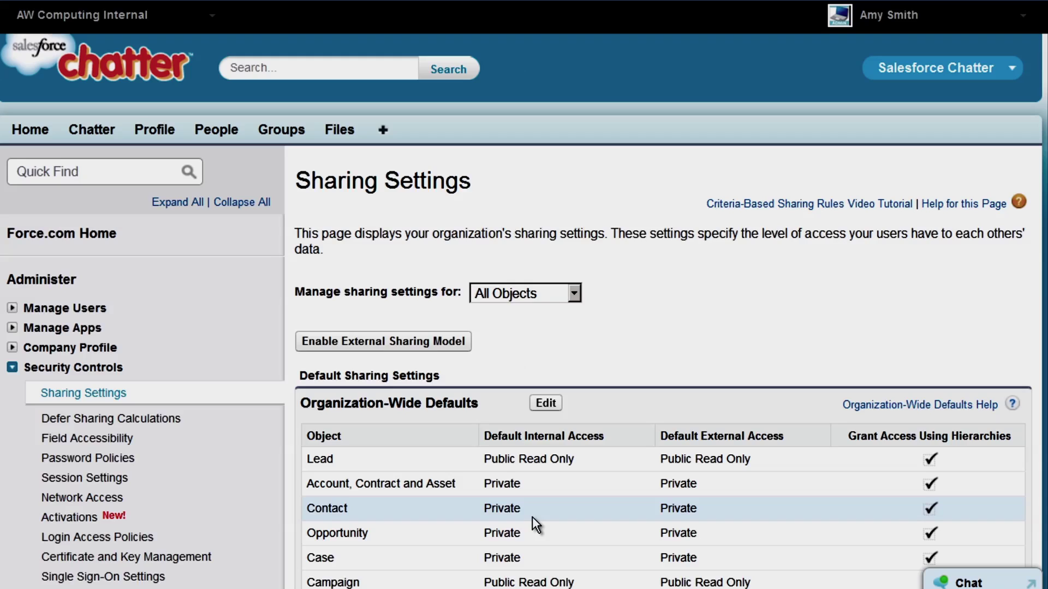
# Start a new user sharing rule labelled 'Share Mktg with Sales'.
pyautogui.scroll(-8, 531, 510)
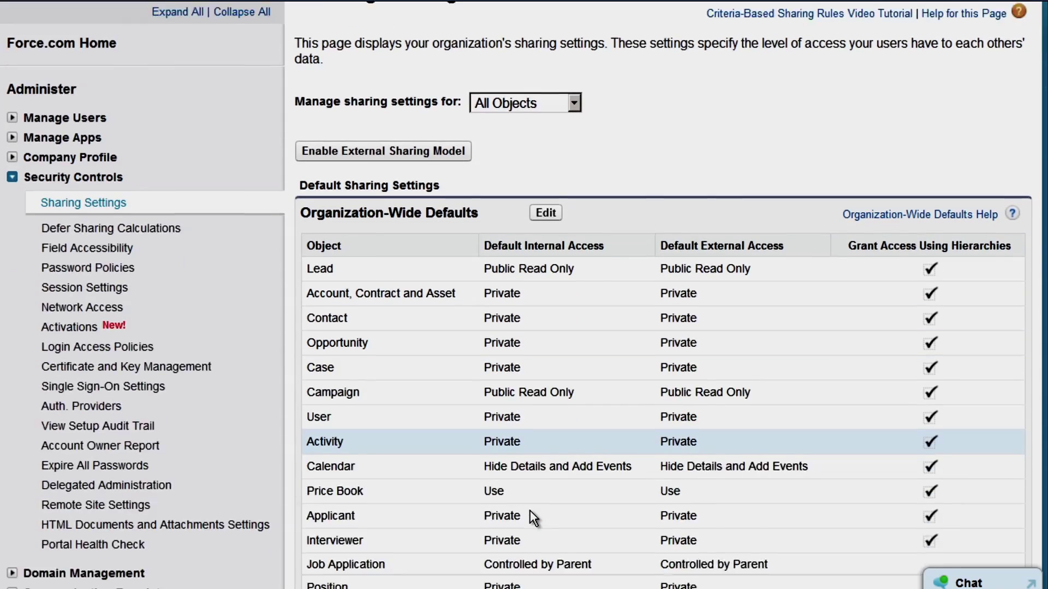
pyautogui.scroll(-9, 530, 511)
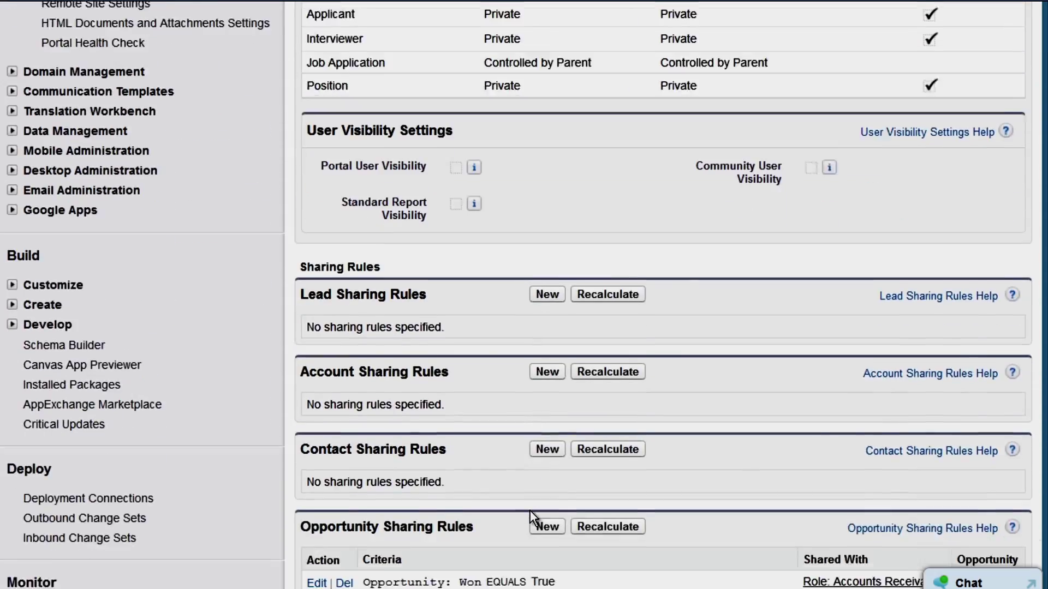
pyautogui.scroll(-5, 530, 511)
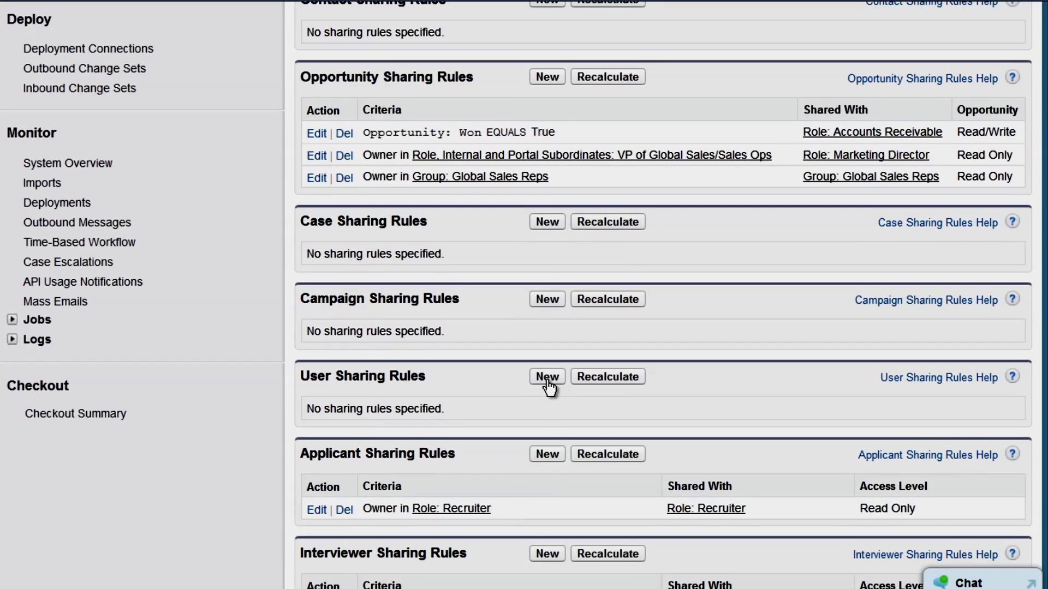
pyautogui.click(547, 377)
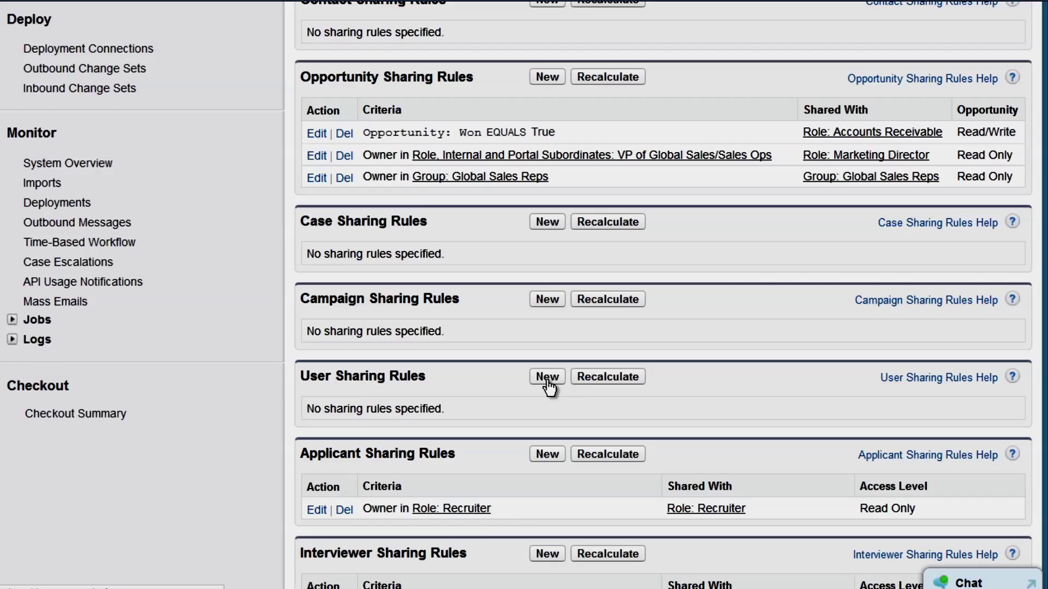
pyautogui.write('Share Mktg with Sales')
pyautogui.press('Tab')
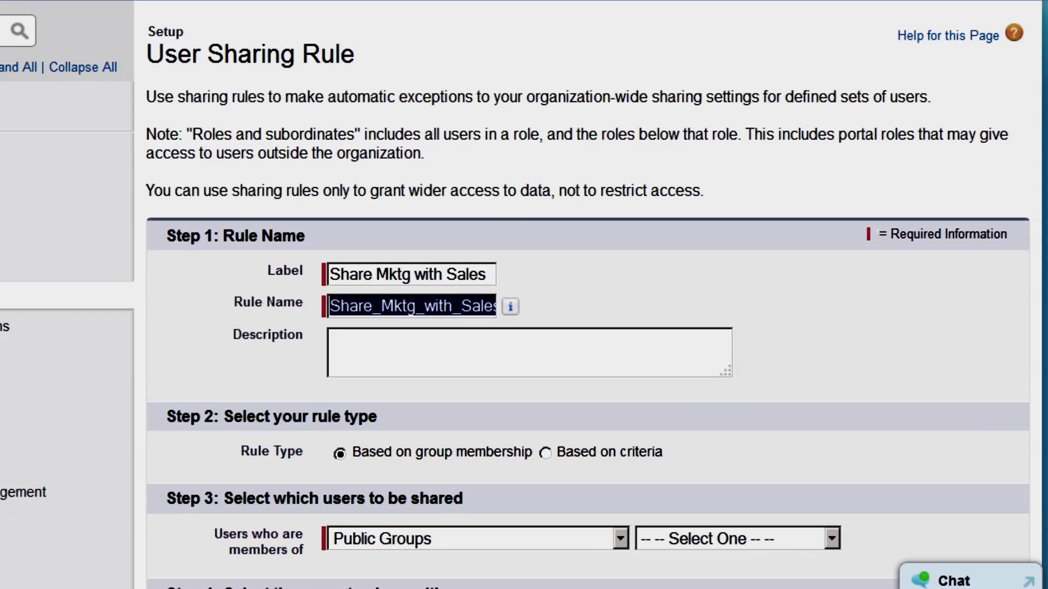
pyautogui.scroll(-6, 765, 438)
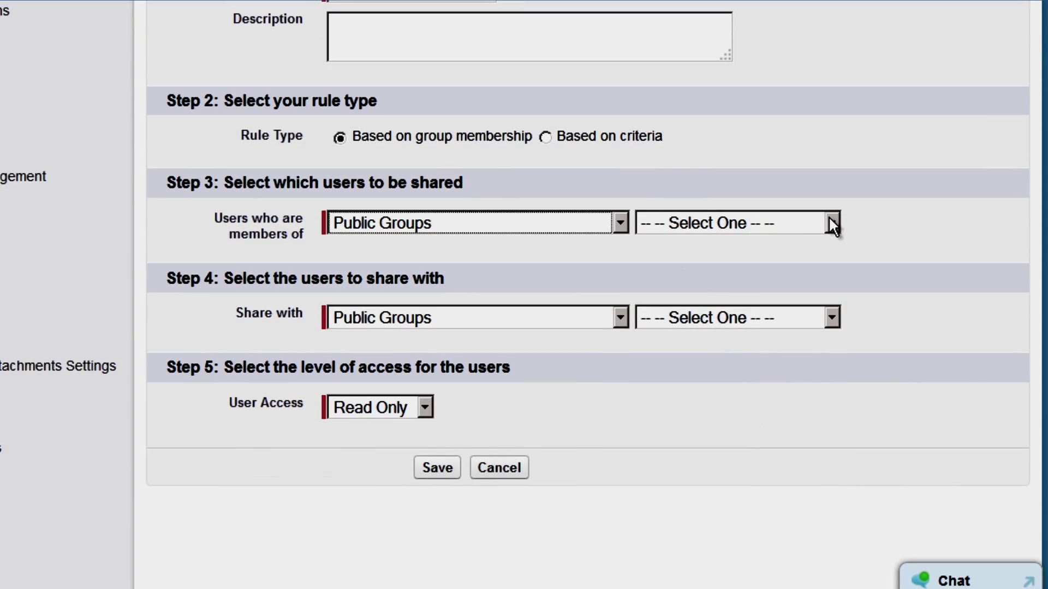
# Share All Marketing users with All Sales, then save both the Marketing-to-Sales and Sales-to-Marketing rules.
pyautogui.click(832, 222)
pyautogui.click(798, 304)
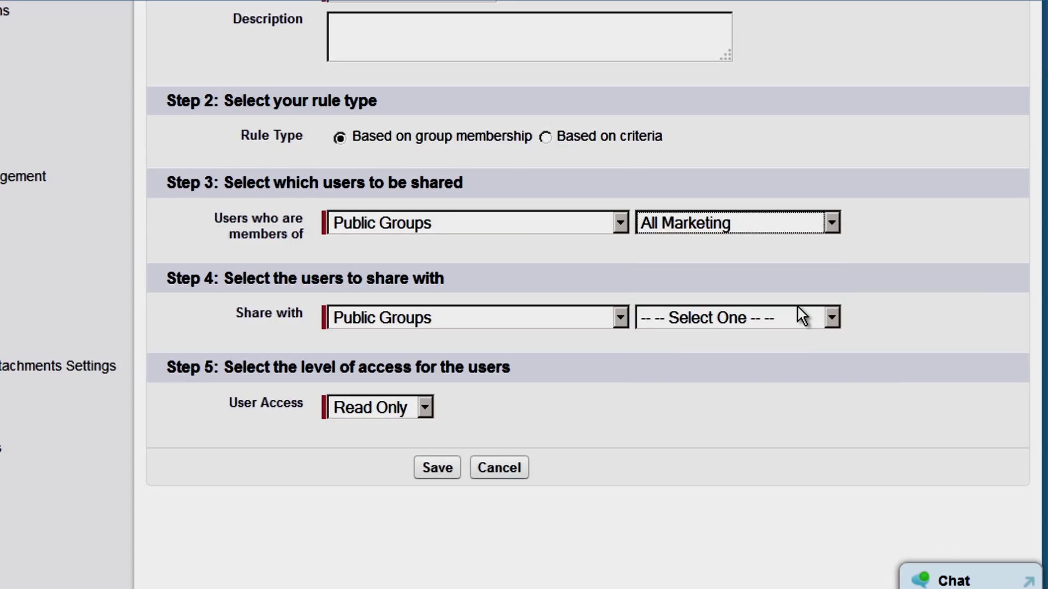
pyautogui.click(831, 320)
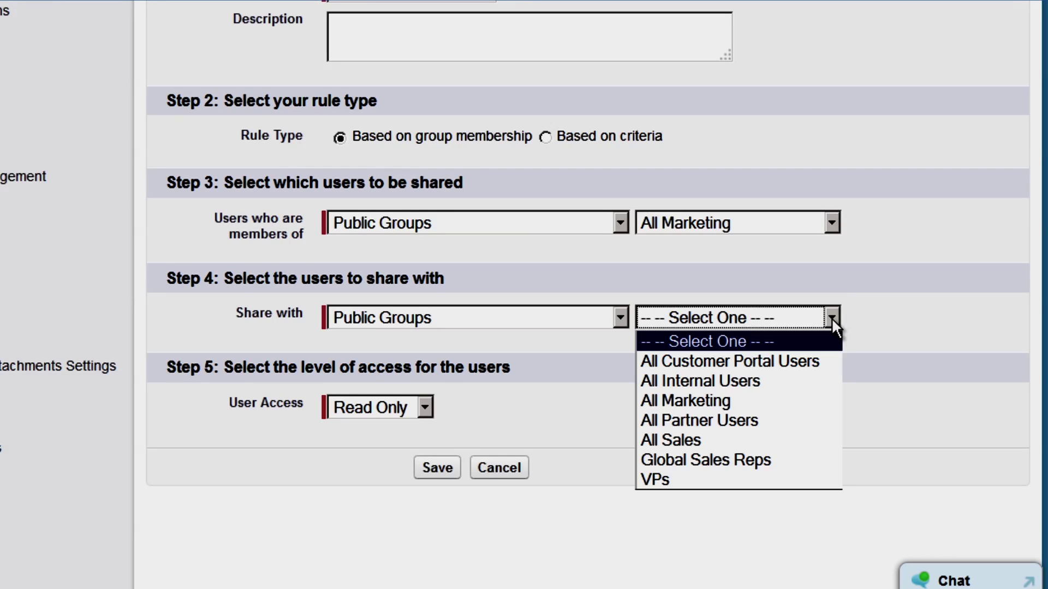
pyautogui.click(770, 441)
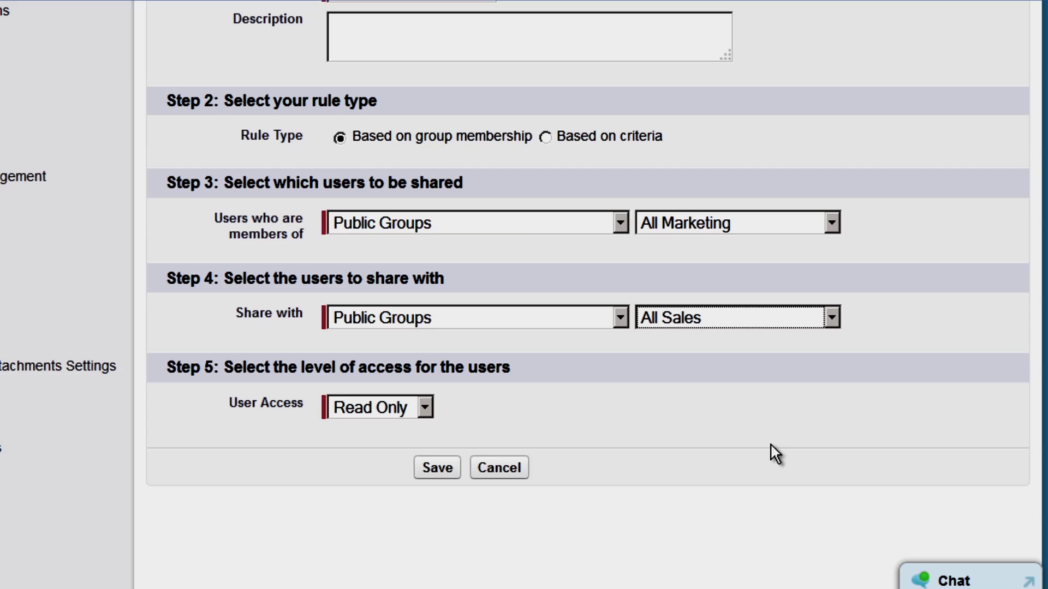
pyautogui.click(442, 473)
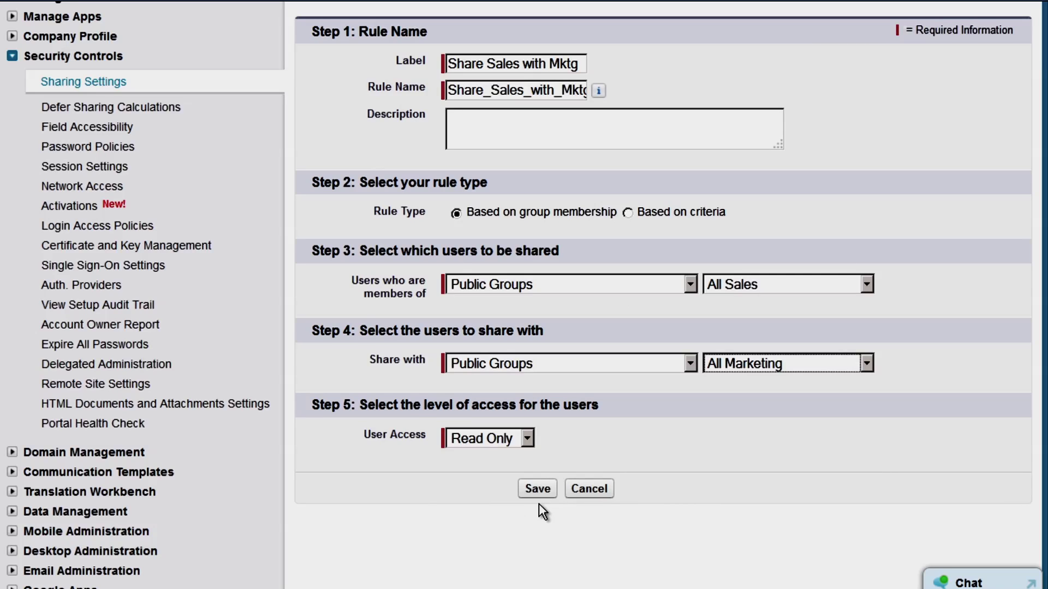
pyautogui.click(538, 491)
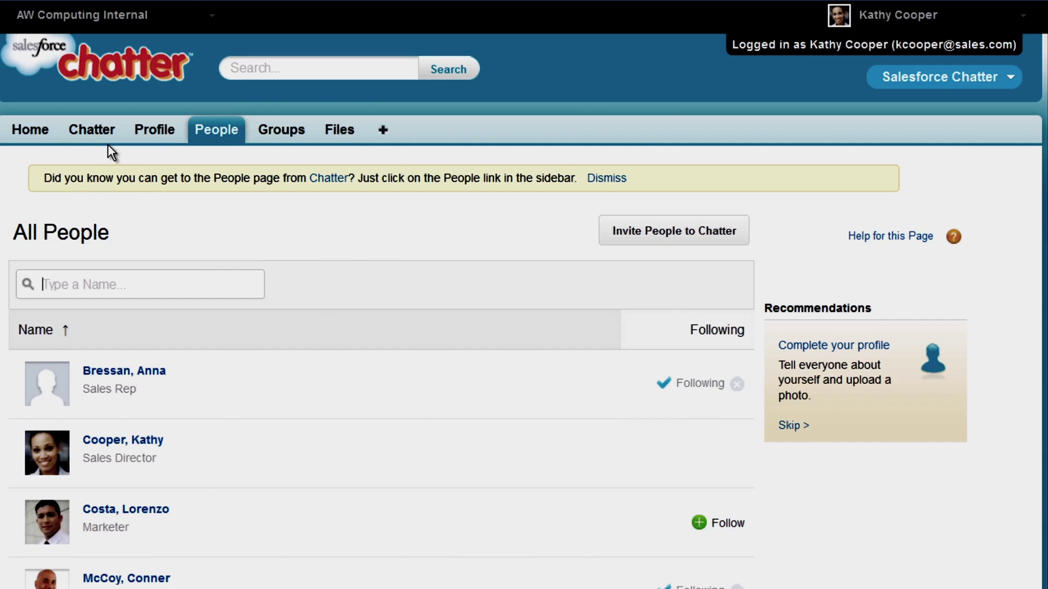
# Browse the Chatter feed and view the mentioned colleague's profile card.
pyautogui.click(91, 139)
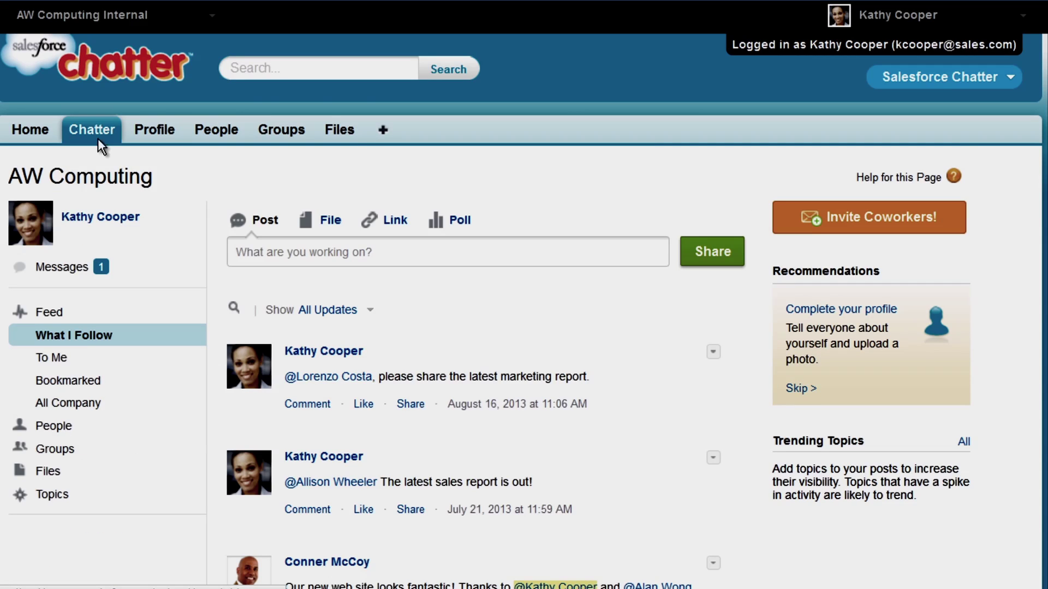
pyautogui.scroll(-2, 706, 459)
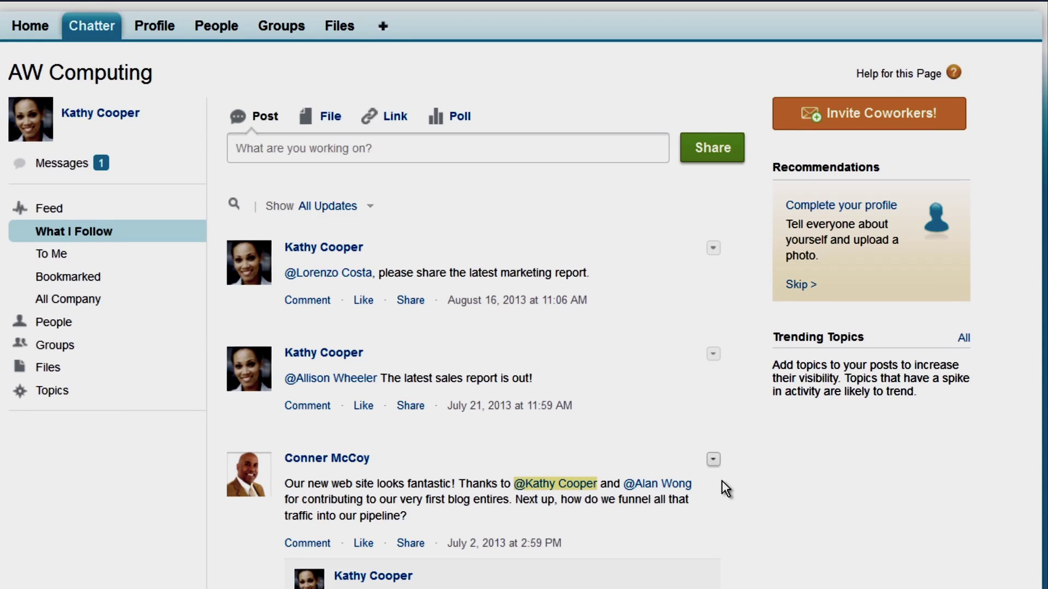
pyautogui.moveTo(673, 488)
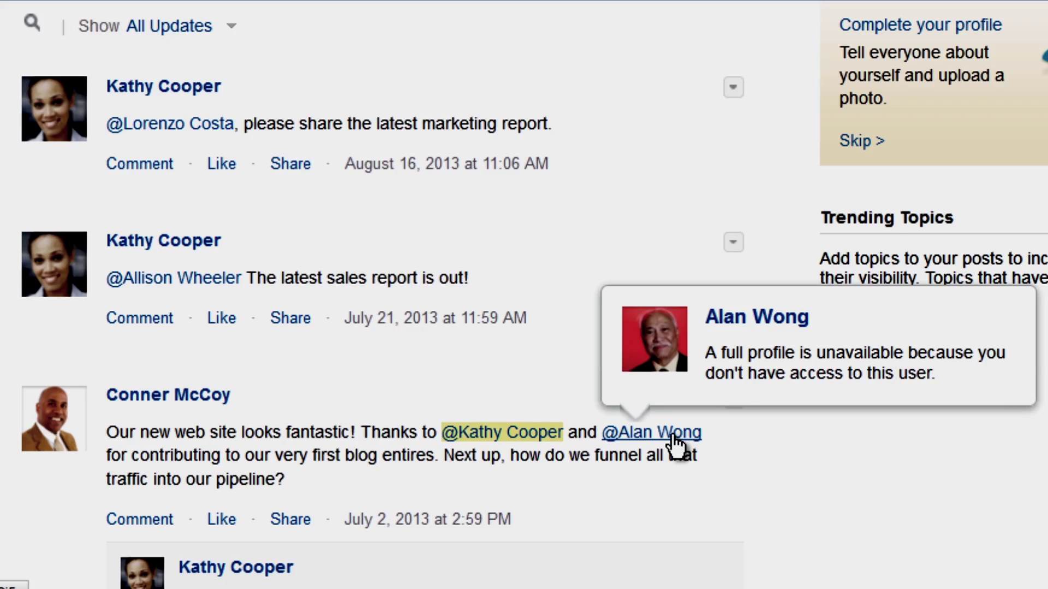
pyautogui.scroll(-3, 678, 442)
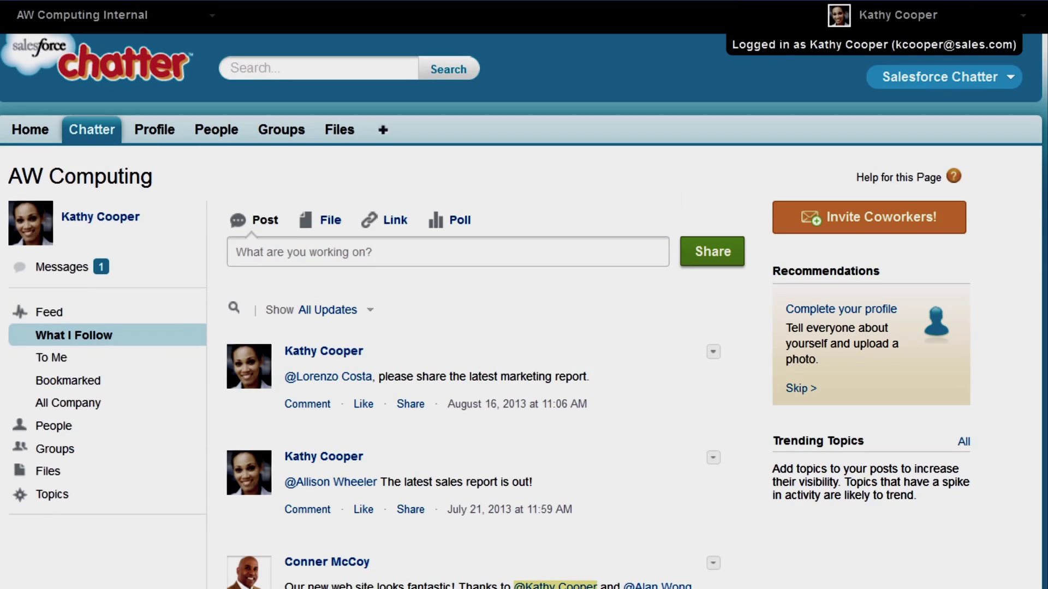
# Switch to the AW Partners community.
pyautogui.click(211, 17)
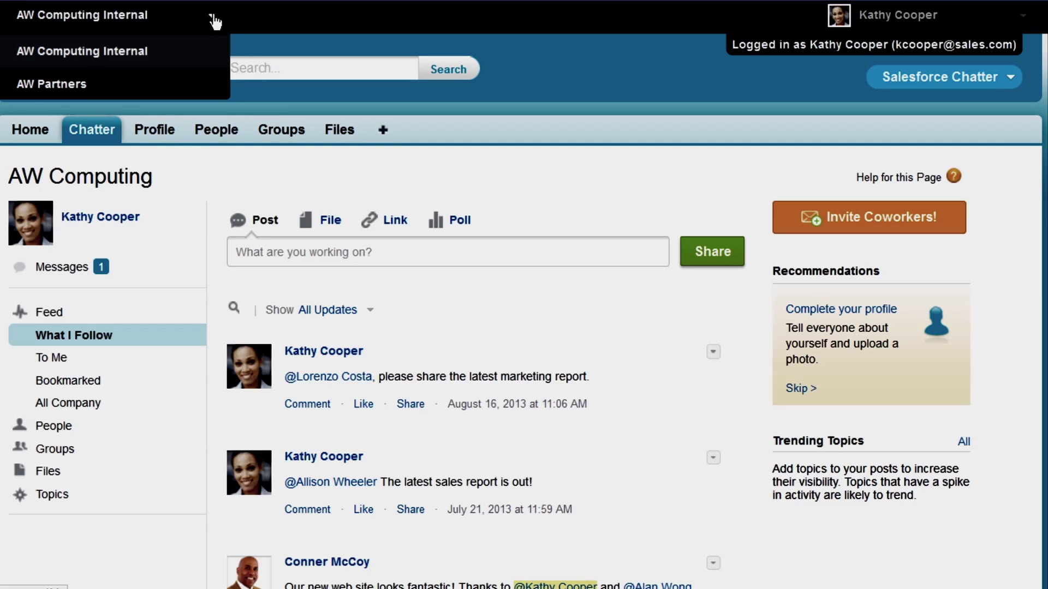
pyautogui.click(190, 90)
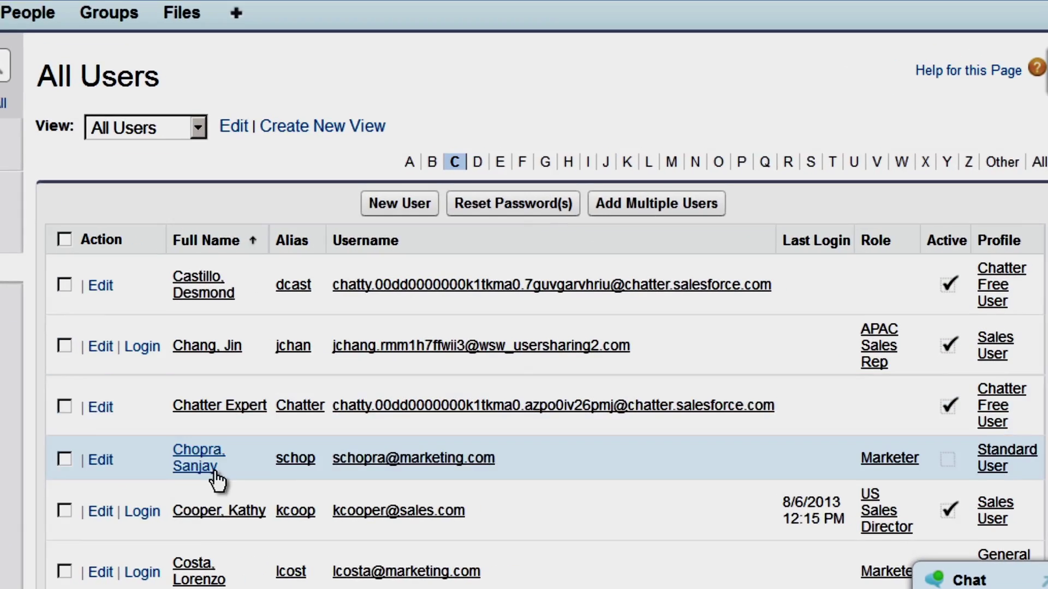
# Manually share the sales director's user record with All Partner Users at Read Only access.
pyautogui.click(370, 527)
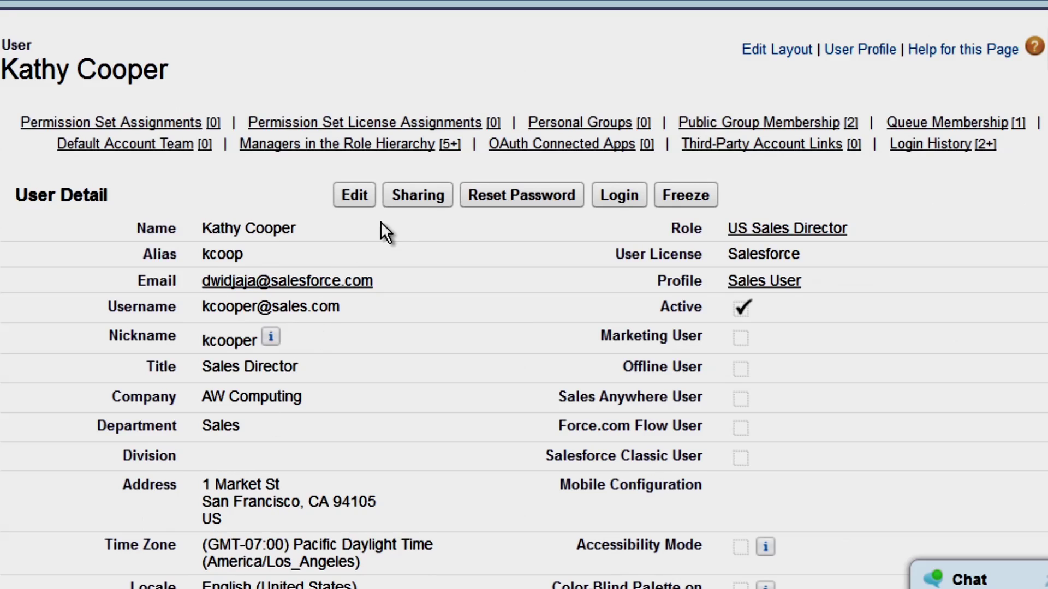
pyautogui.click(417, 203)
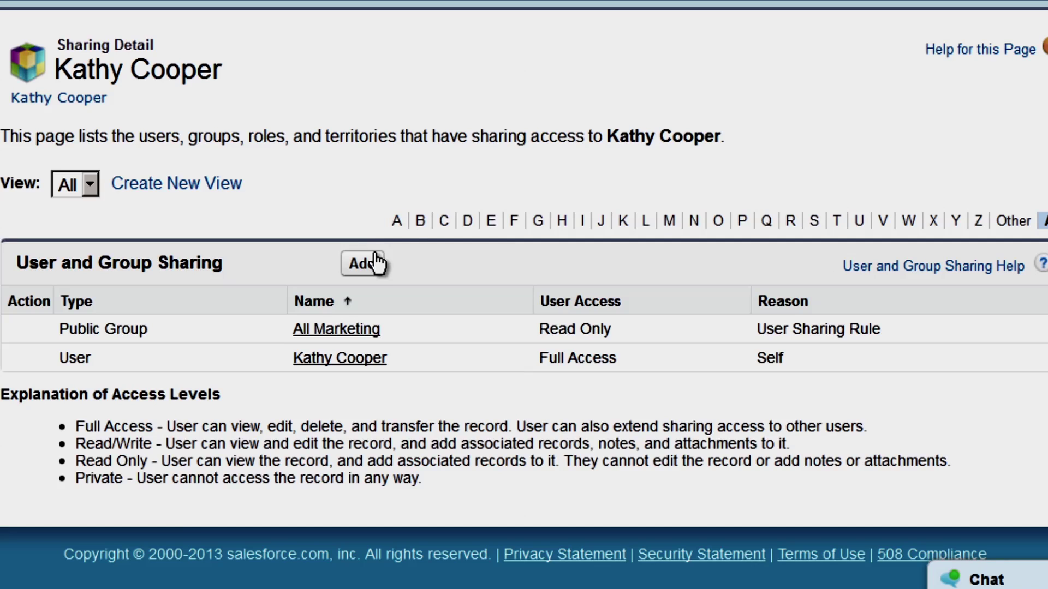
pyautogui.click(377, 263)
pyautogui.scroll(-2, 369, 258)
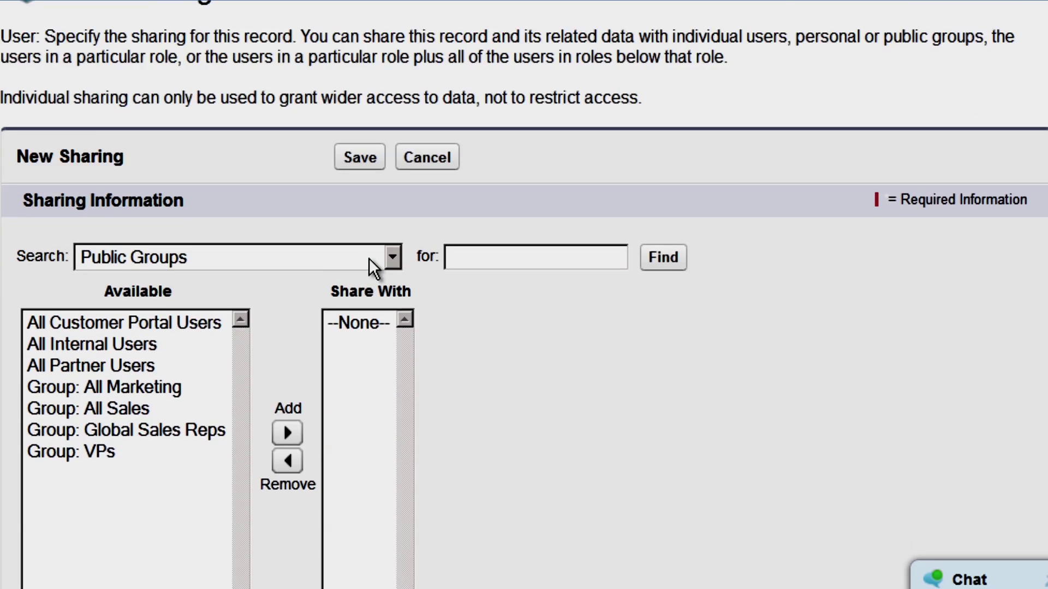
pyautogui.scroll(-3, 369, 257)
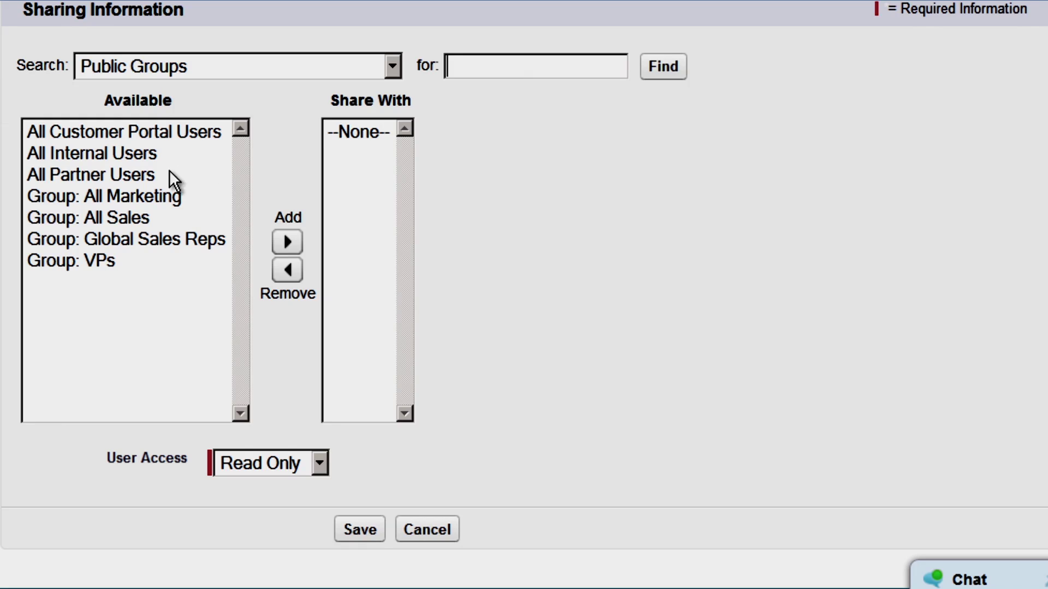
pyautogui.click(148, 178)
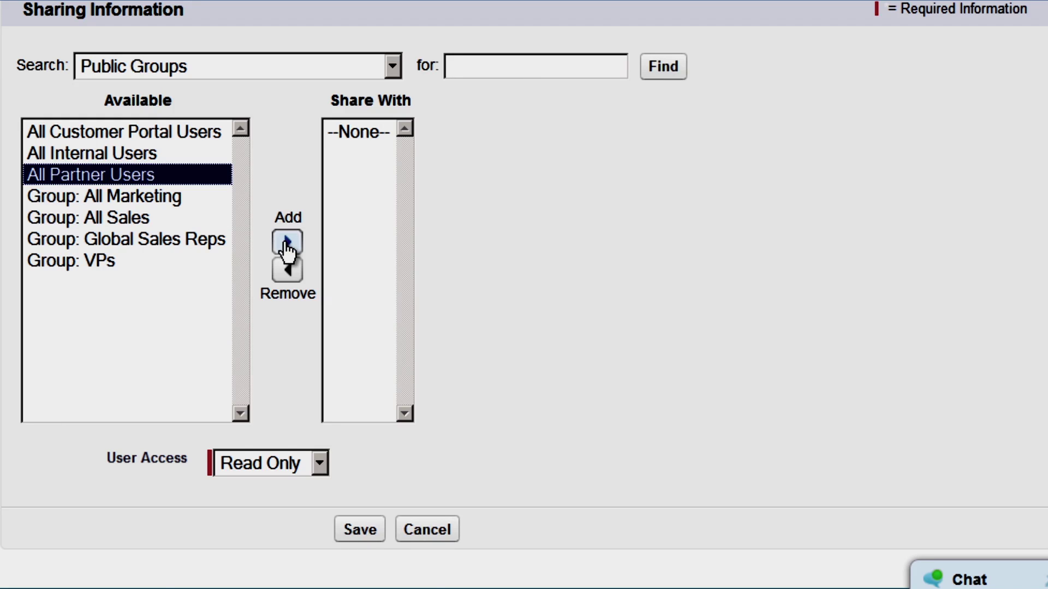
pyautogui.click(286, 246)
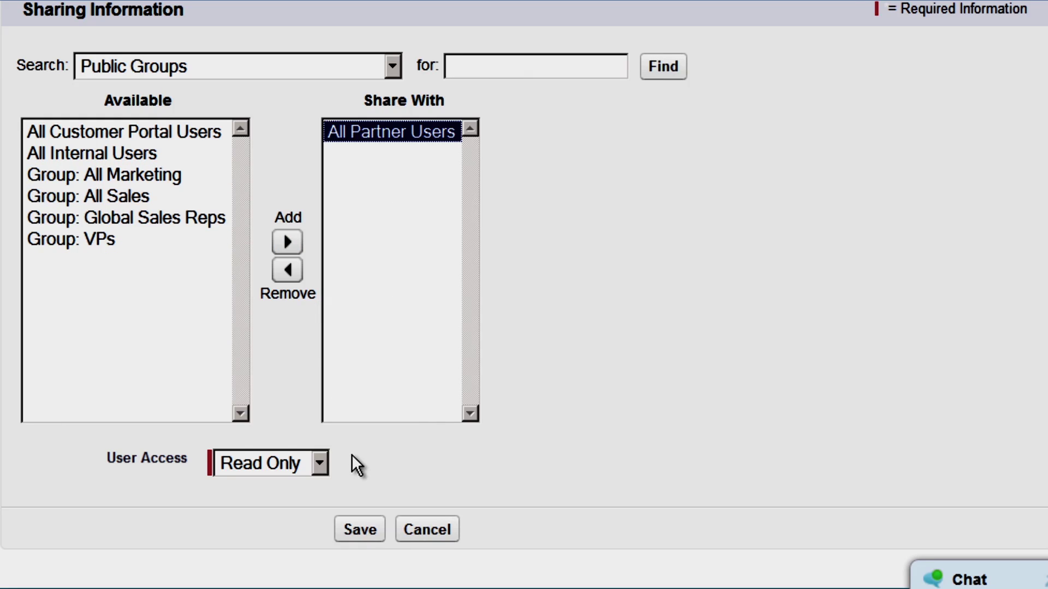
pyautogui.click(361, 529)
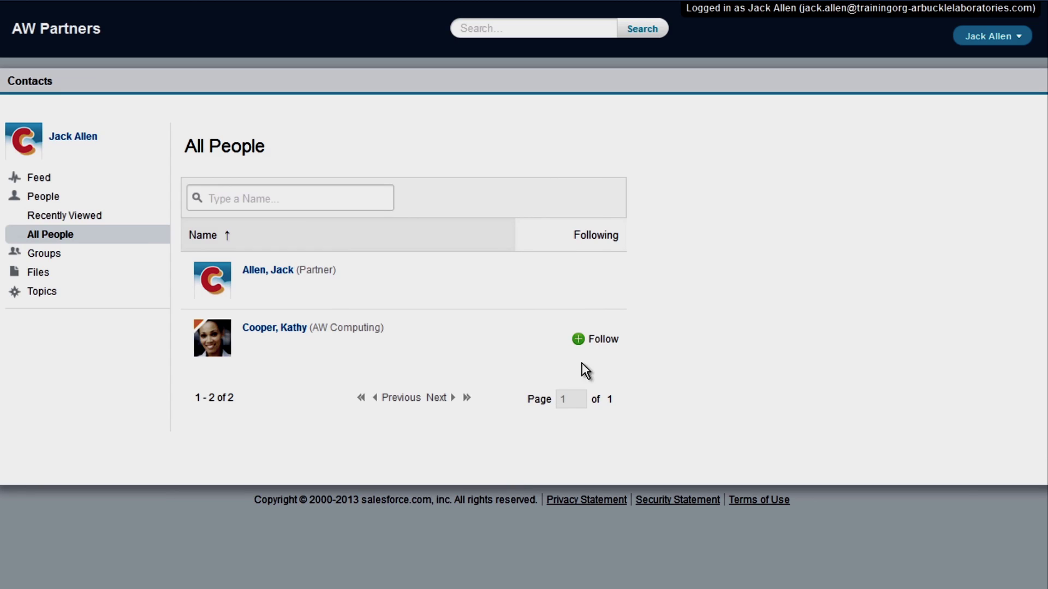
# Follow the sales director as the partner user and open her profile.
pyautogui.click(602, 341)
pyautogui.click(285, 336)
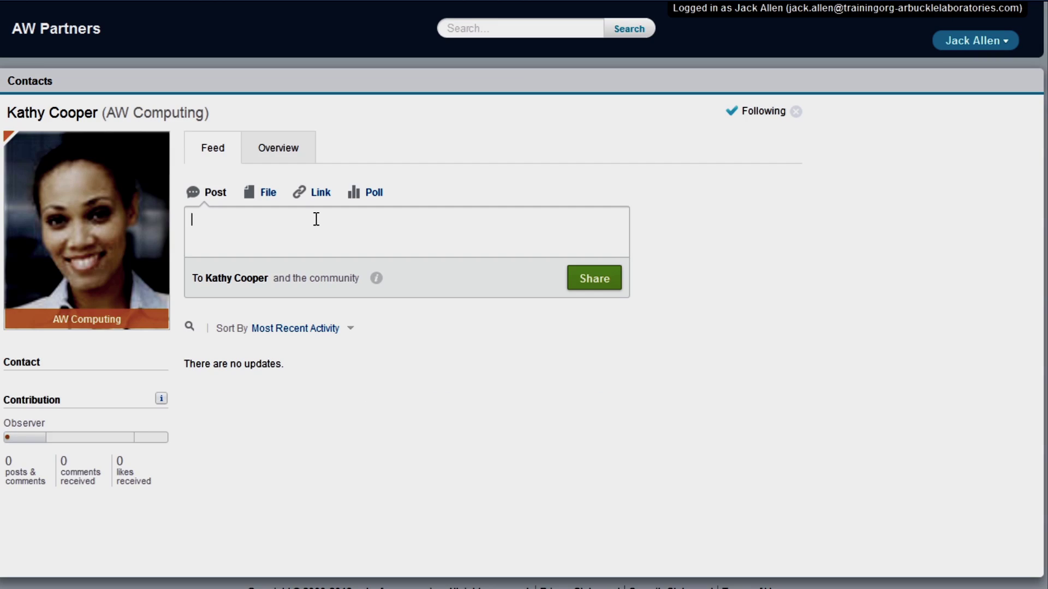